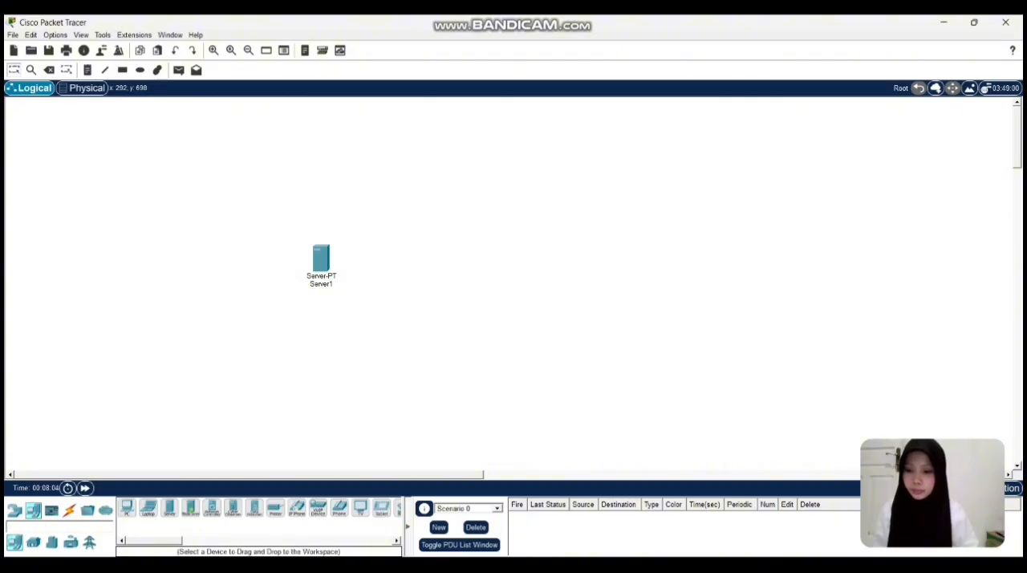
# Place a Switch-PT in the logical workspace to the right of Server1.
pyautogui.click(15, 510)
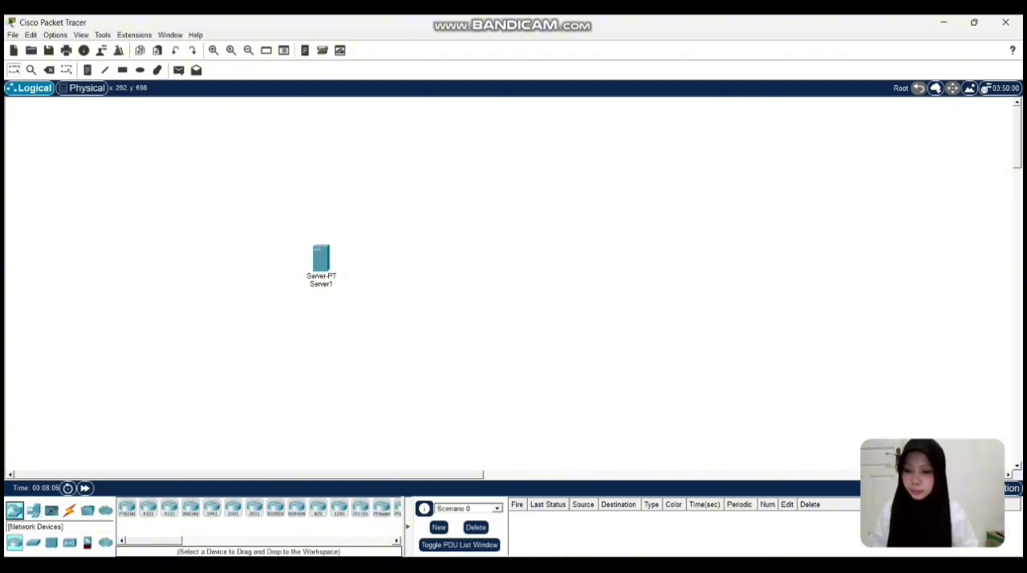
pyautogui.click(33, 542)
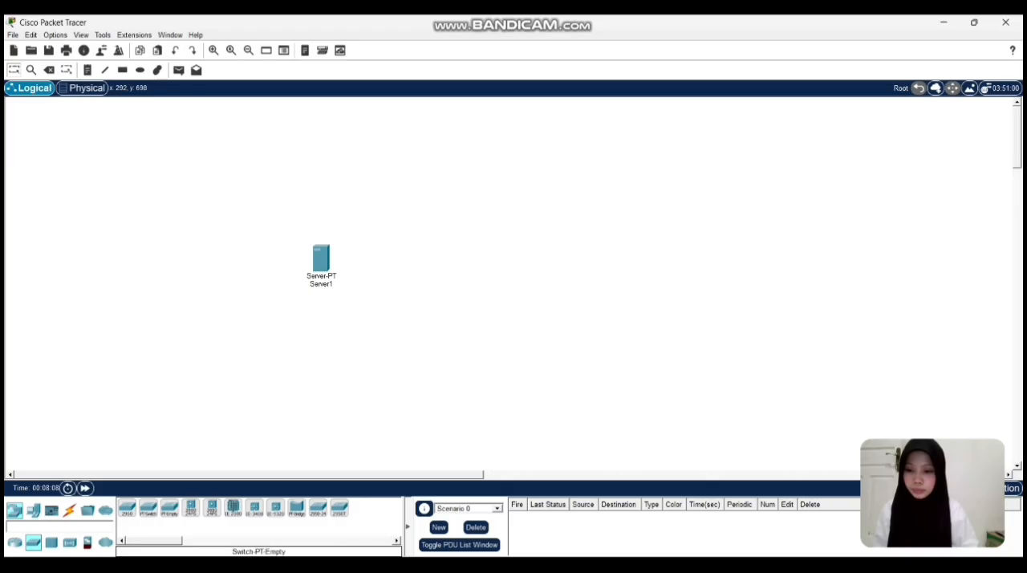
pyautogui.click(148, 507)
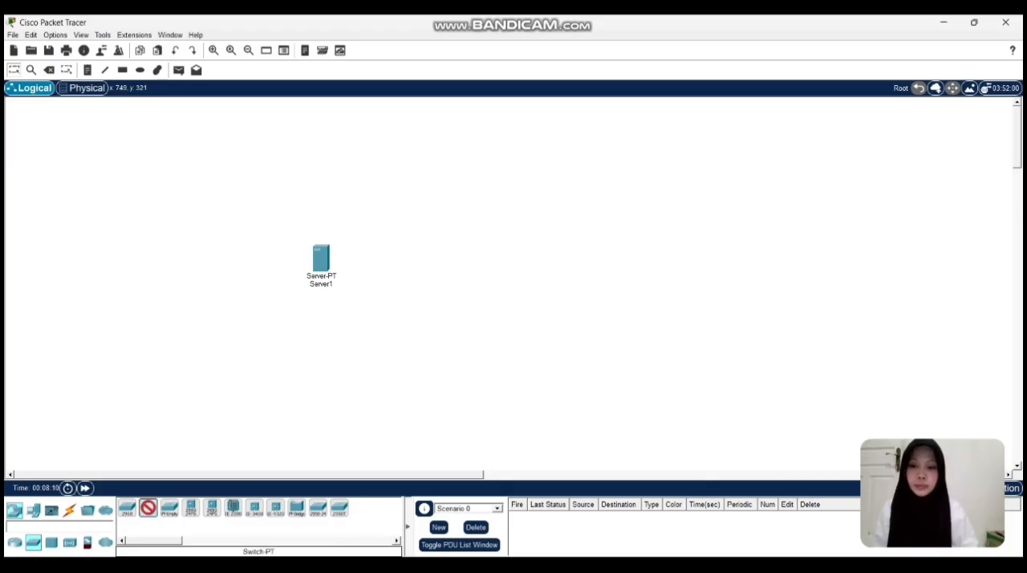
pyautogui.click(402, 269)
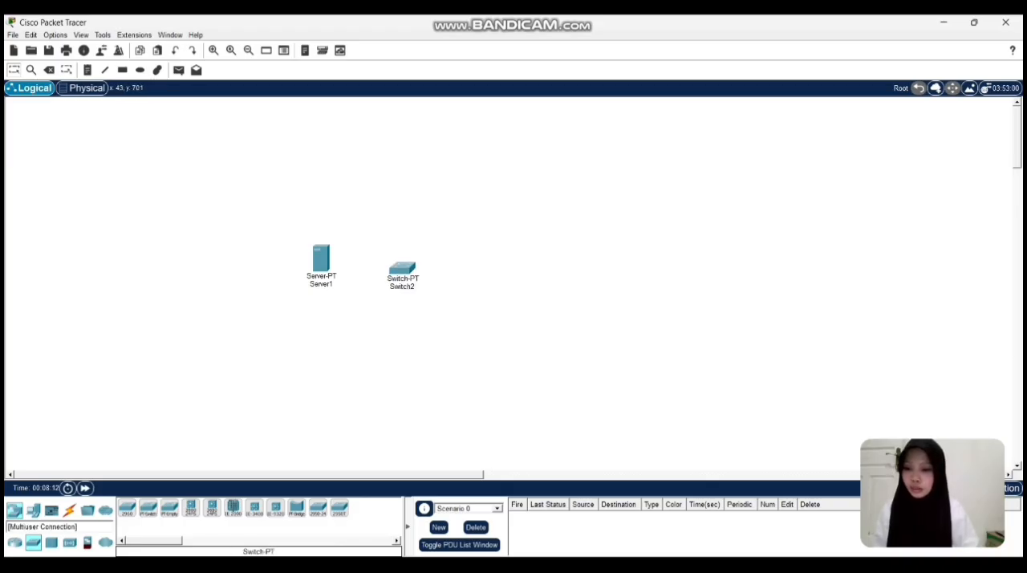
# Place two PC-PT end devices to the right of the switch, one above the other.
pyautogui.click(33, 510)
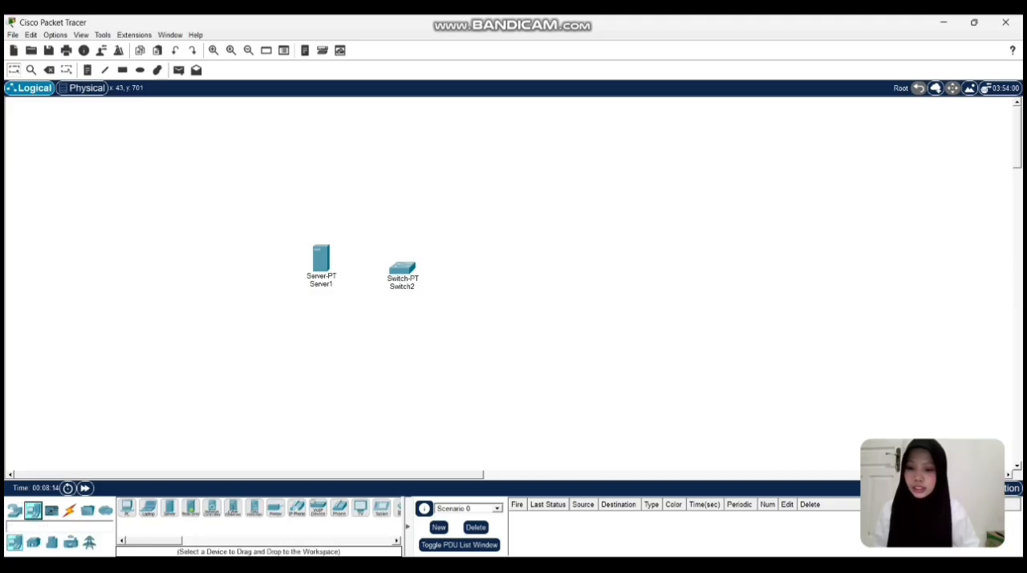
pyautogui.click(127, 508)
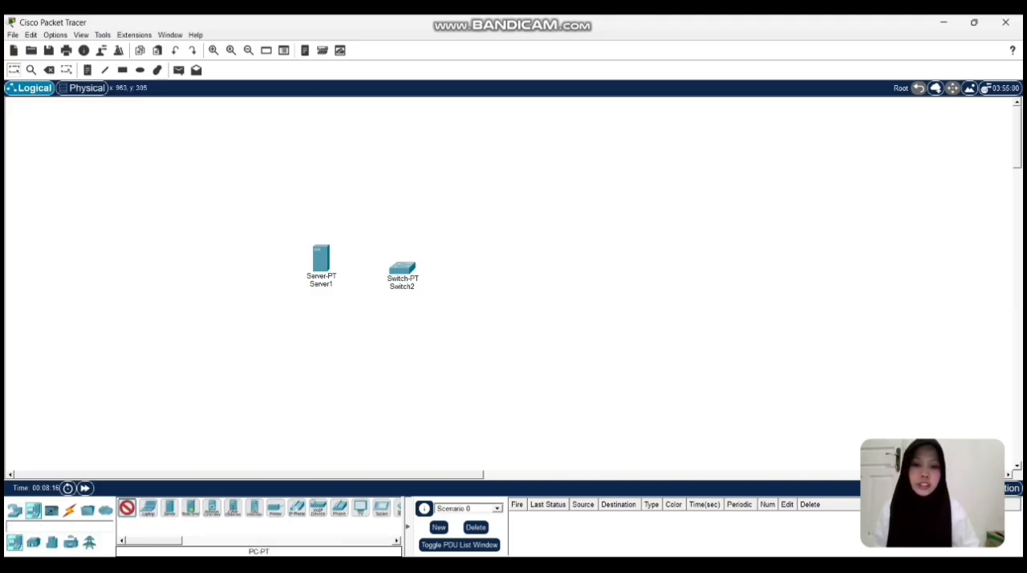
pyautogui.click(502, 253)
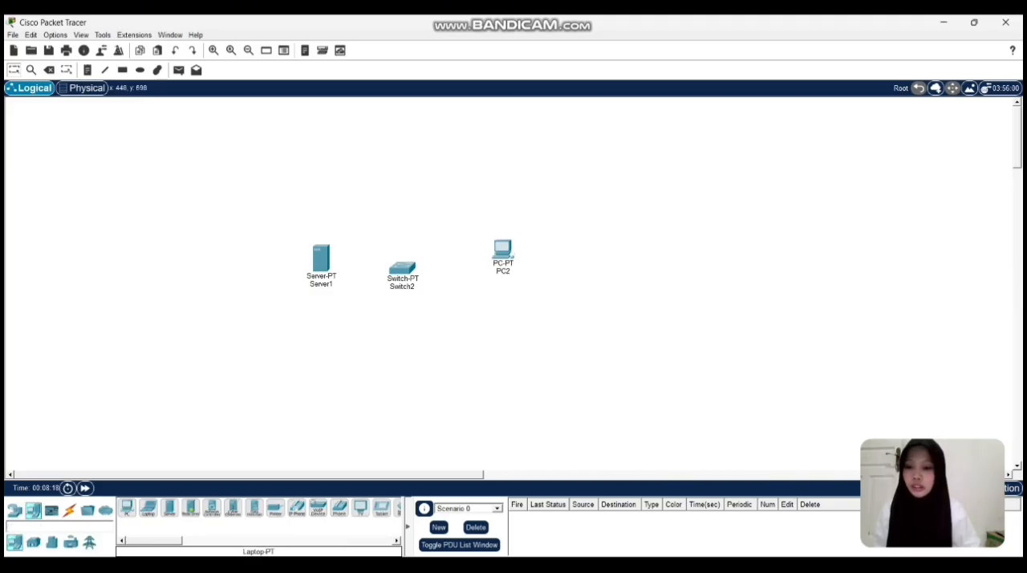
pyautogui.click(126, 508)
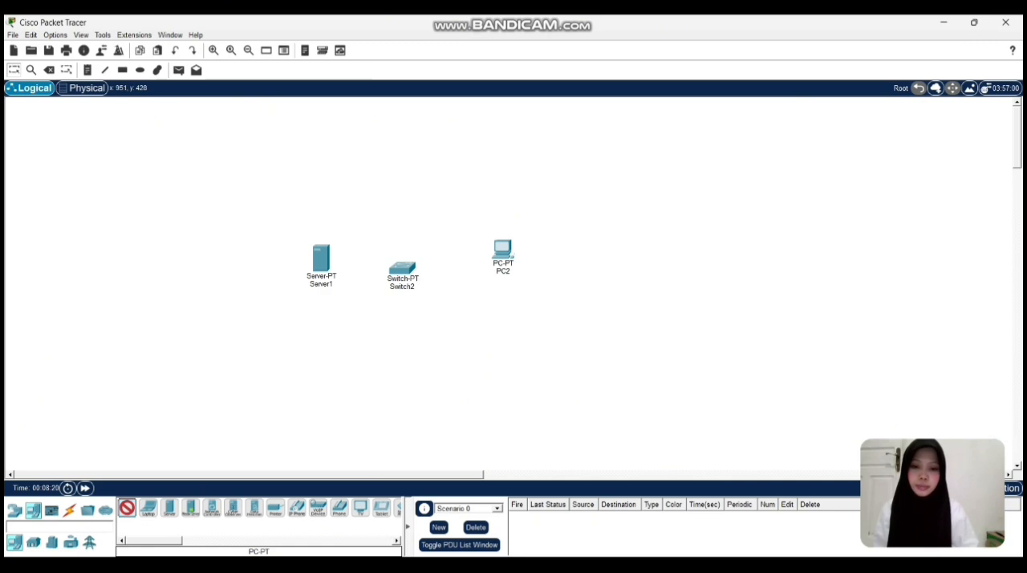
pyautogui.click(509, 329)
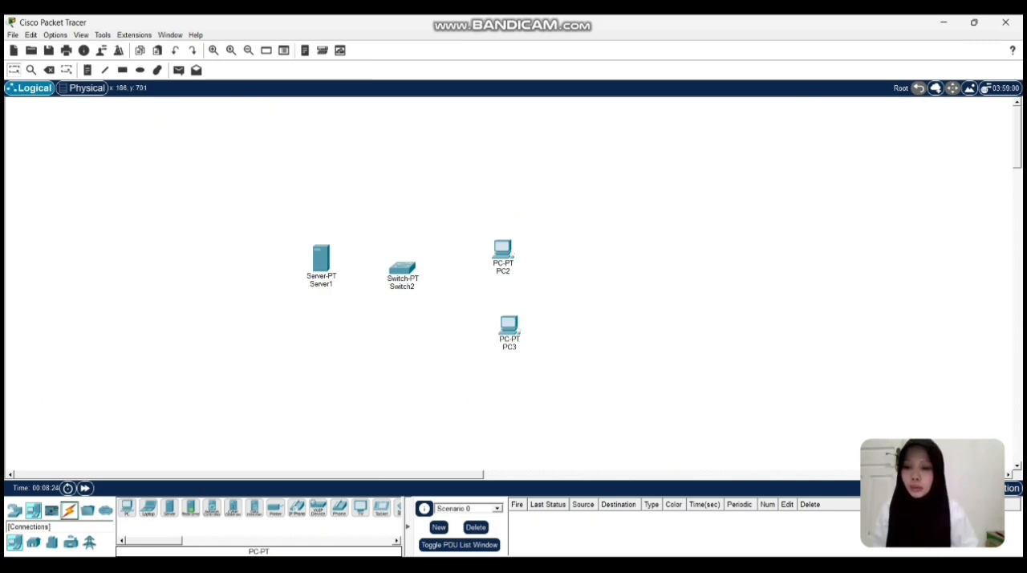
# Connect Server1 to the switch using the automatically chosen connection type.
pyautogui.click(69, 511)
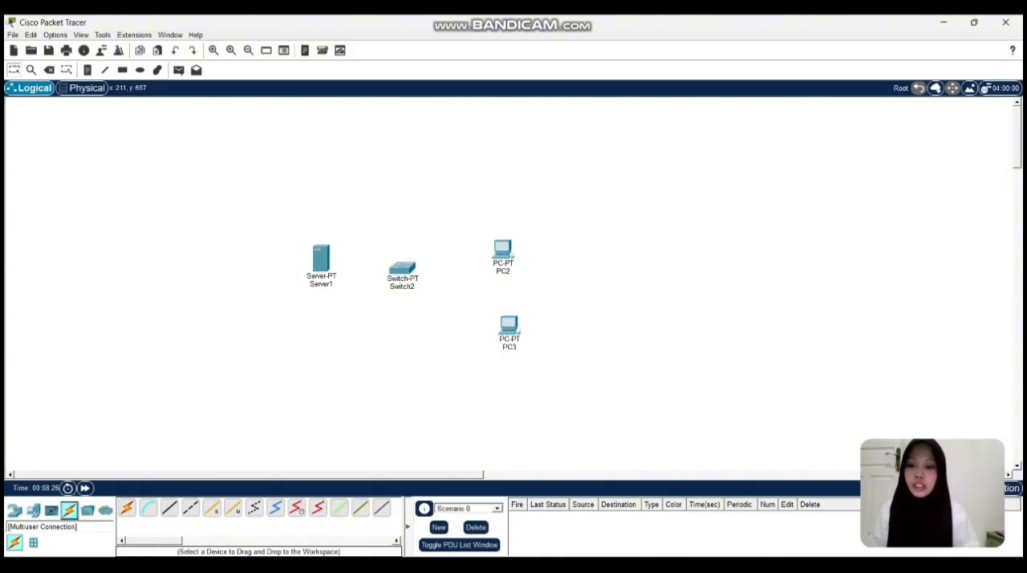
pyautogui.click(127, 508)
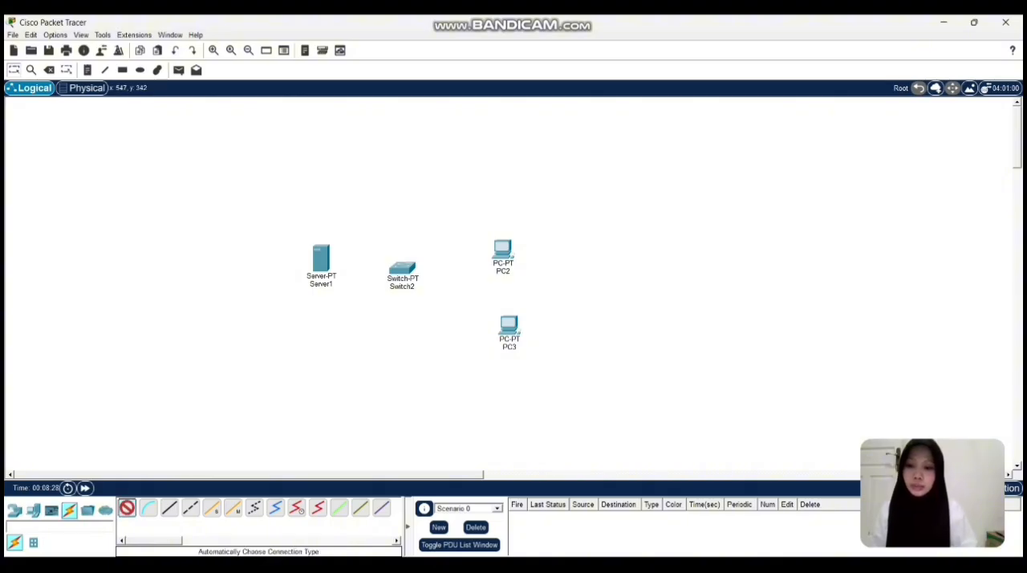
pyautogui.click(321, 258)
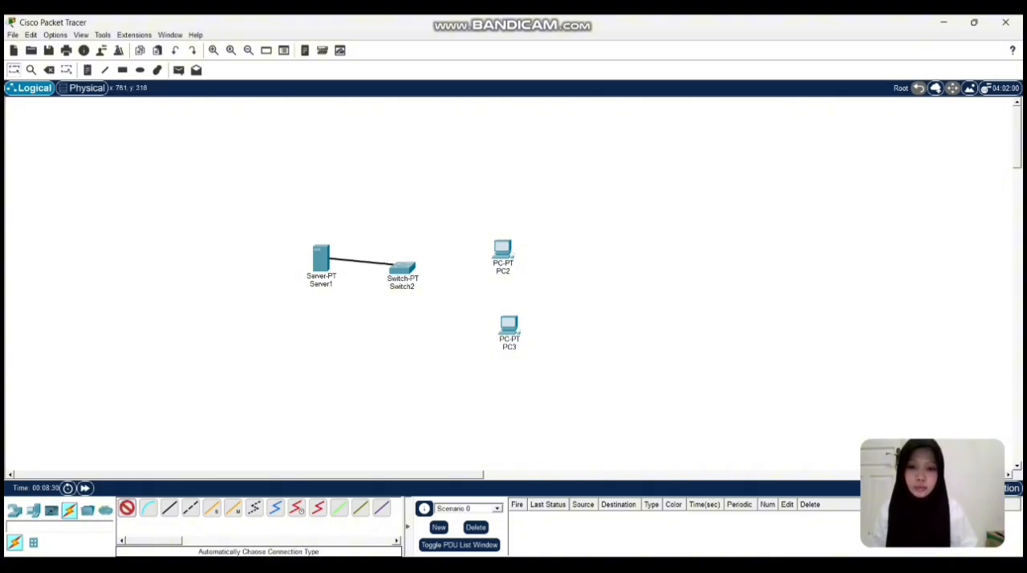
pyautogui.click(402, 268)
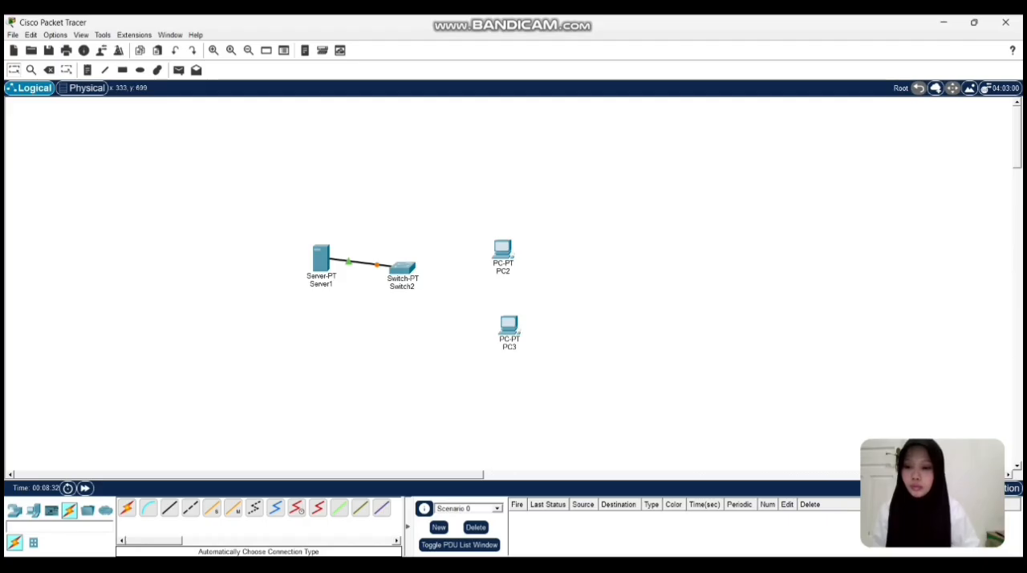
# Connect the switch to PC2 and PC3 with automatically chosen connections, and fast-forward the simulation time.
pyautogui.click(127, 508)
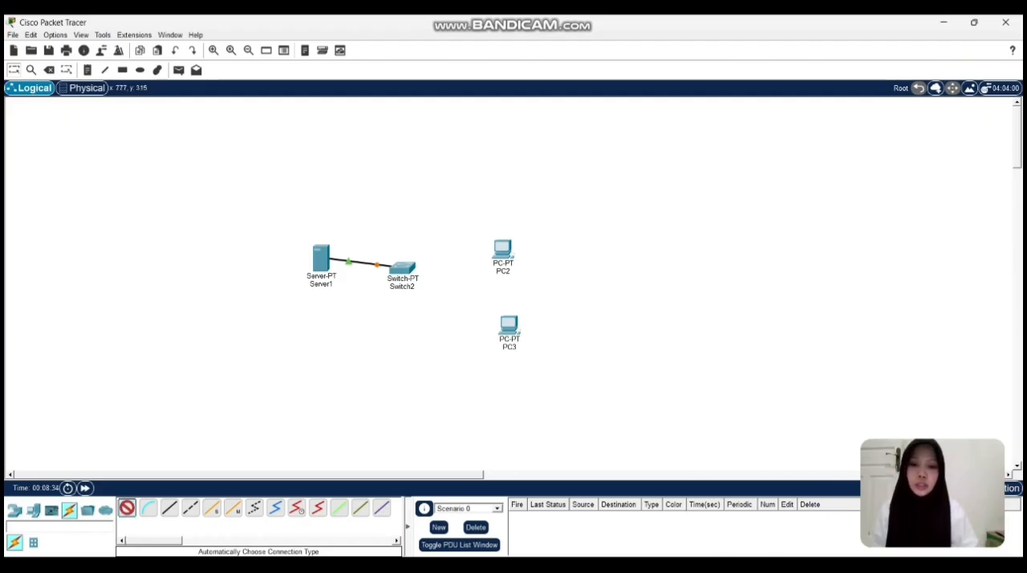
pyautogui.click(401, 267)
pyautogui.click(500, 250)
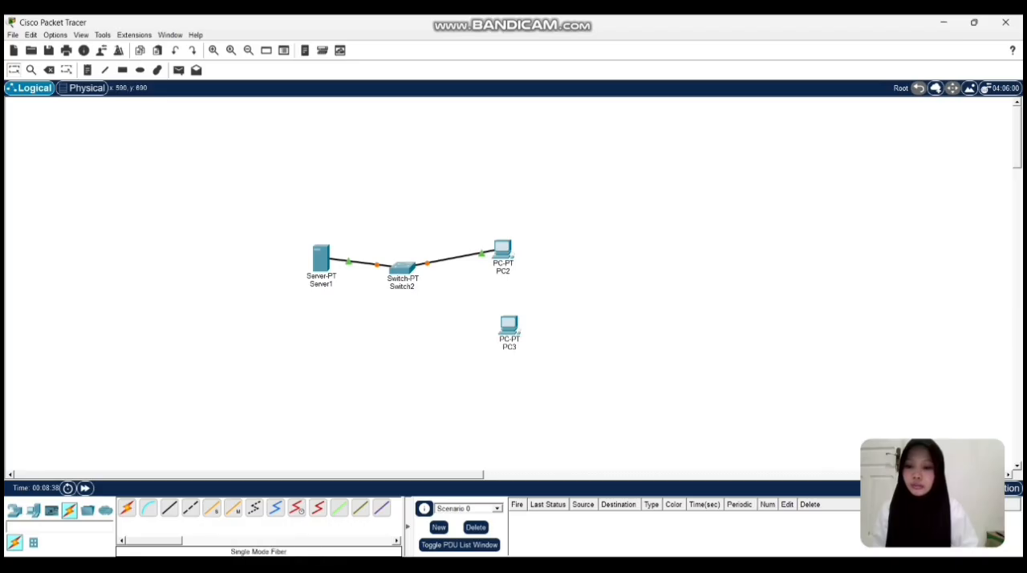
pyautogui.click(127, 508)
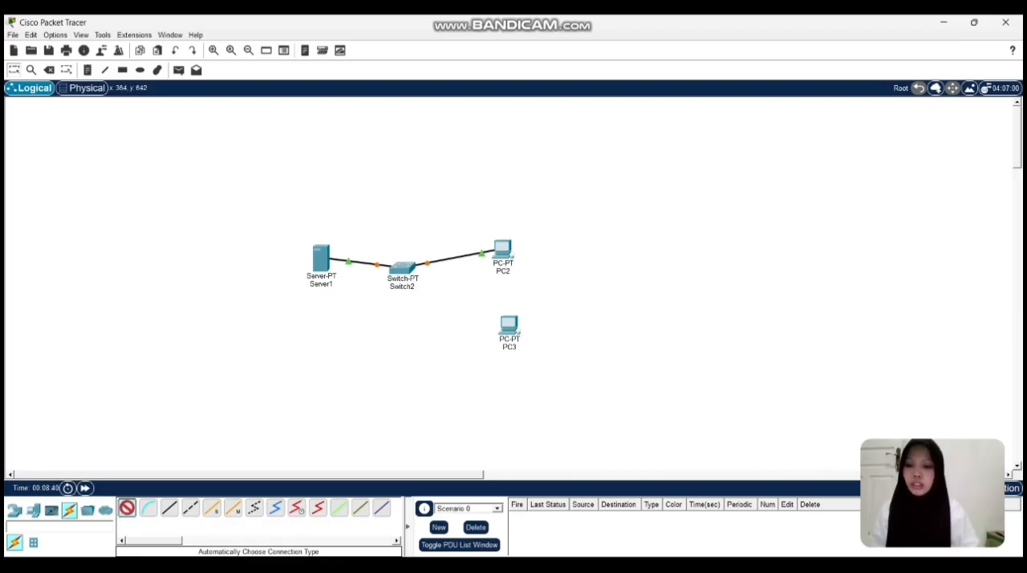
pyautogui.click(401, 269)
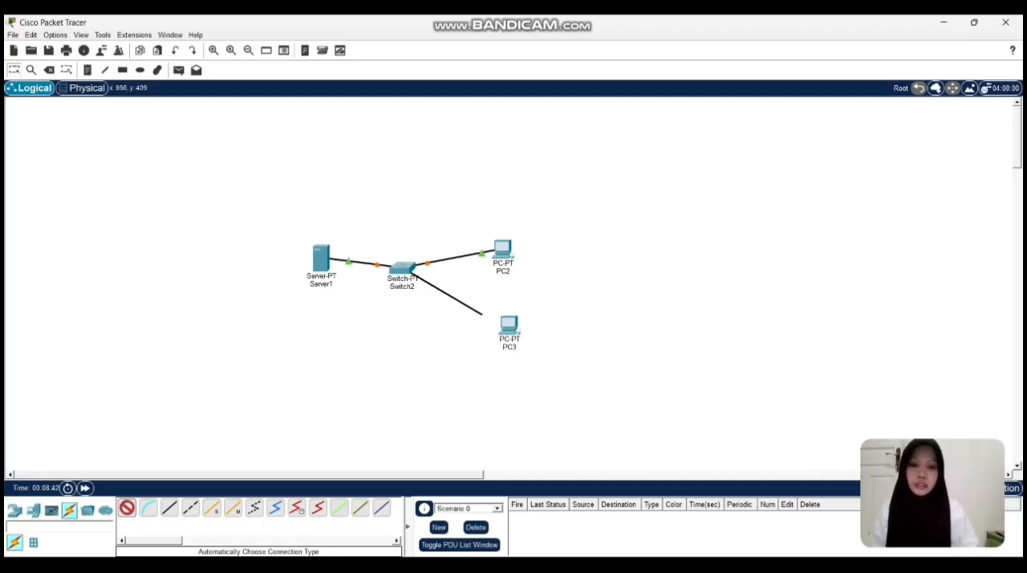
pyautogui.click(509, 324)
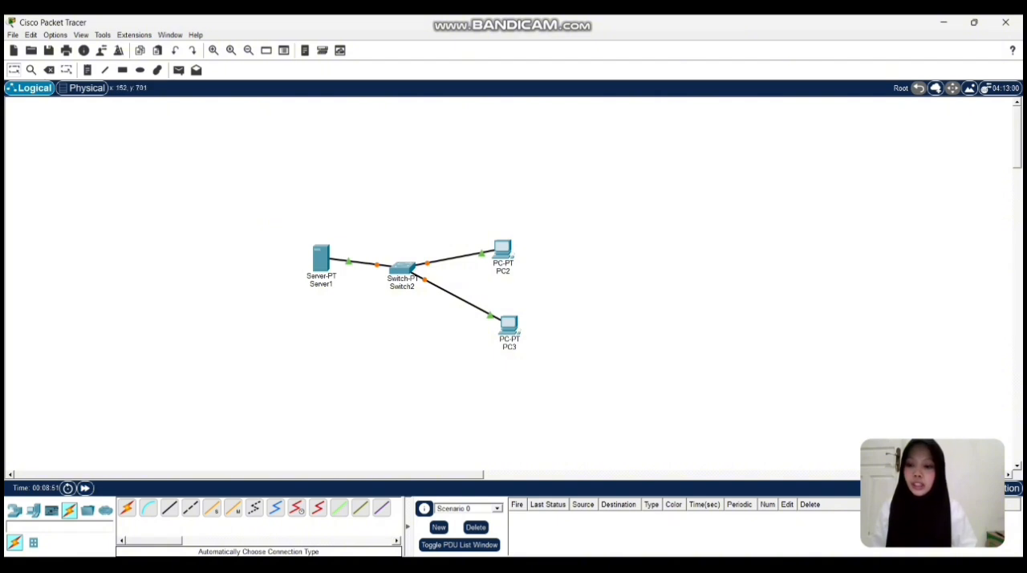
pyautogui.click(85, 488)
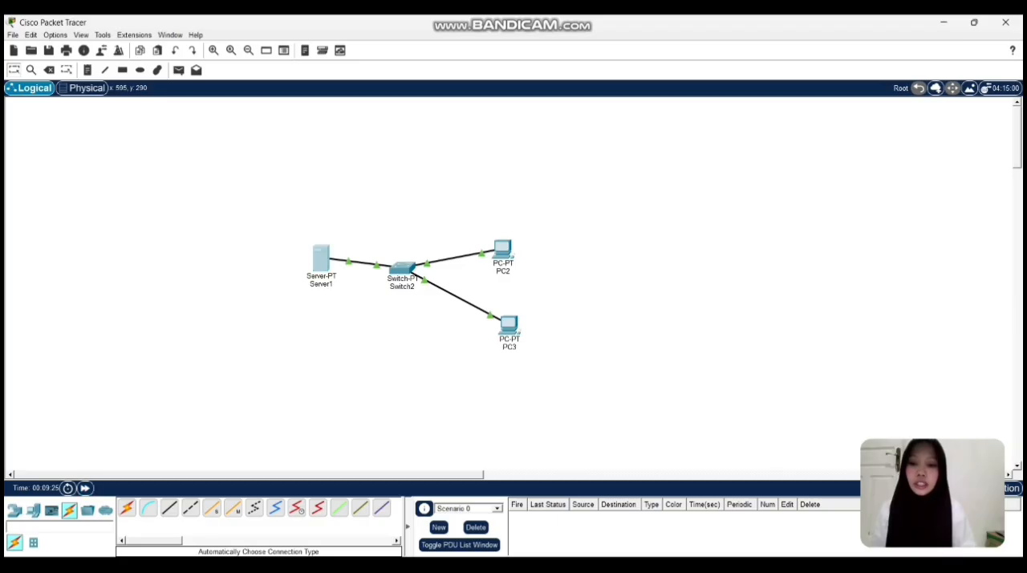
# View Server1's physical device configuration and close its window.
pyautogui.click(321, 258)
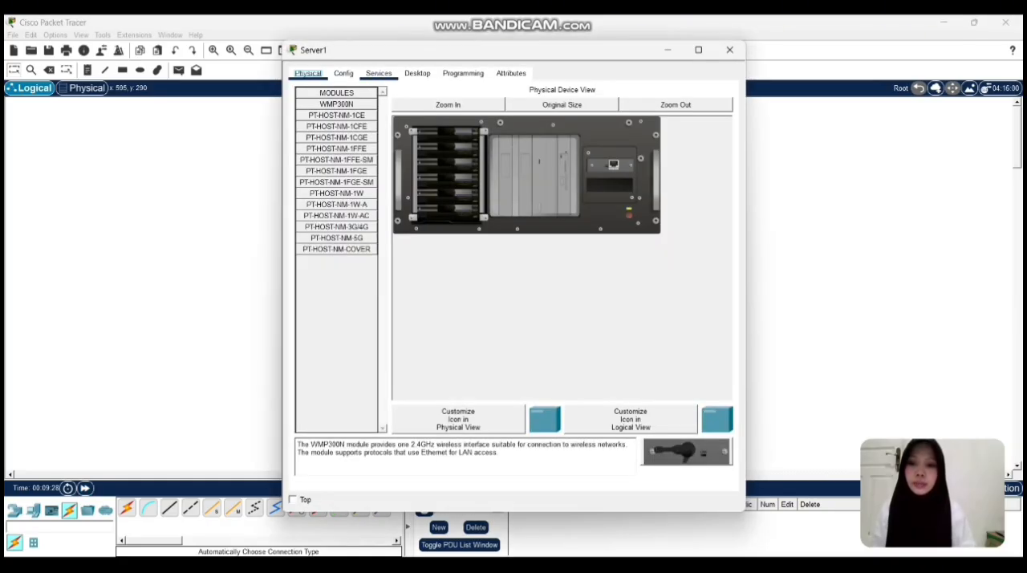
pyautogui.click(729, 49)
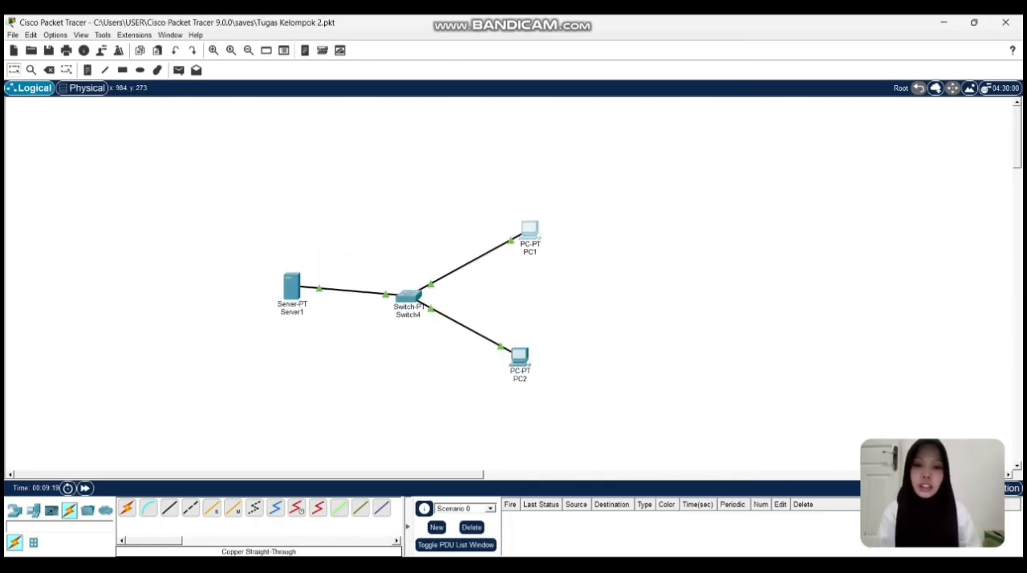
# Review PC1's static IPv4 address, subnet mask, default gateway and DNS server in its IP configuration.
pyautogui.click(530, 231)
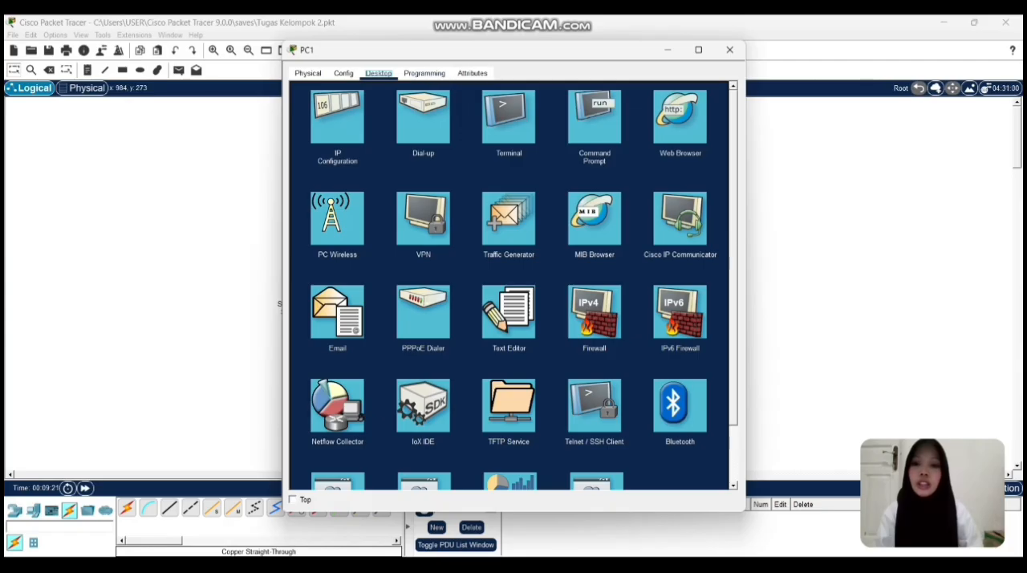
pyautogui.click(337, 117)
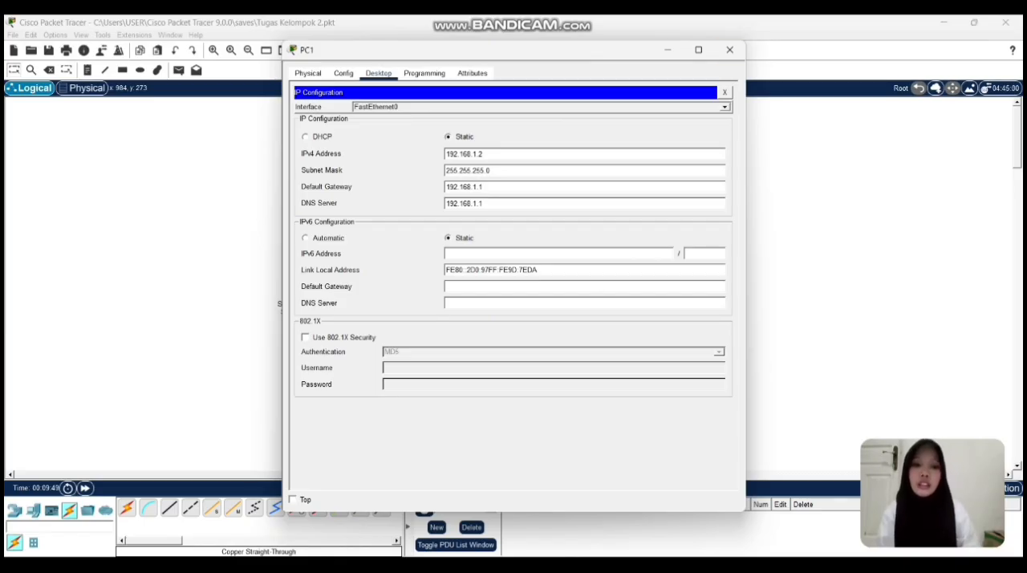
pyautogui.click(724, 92)
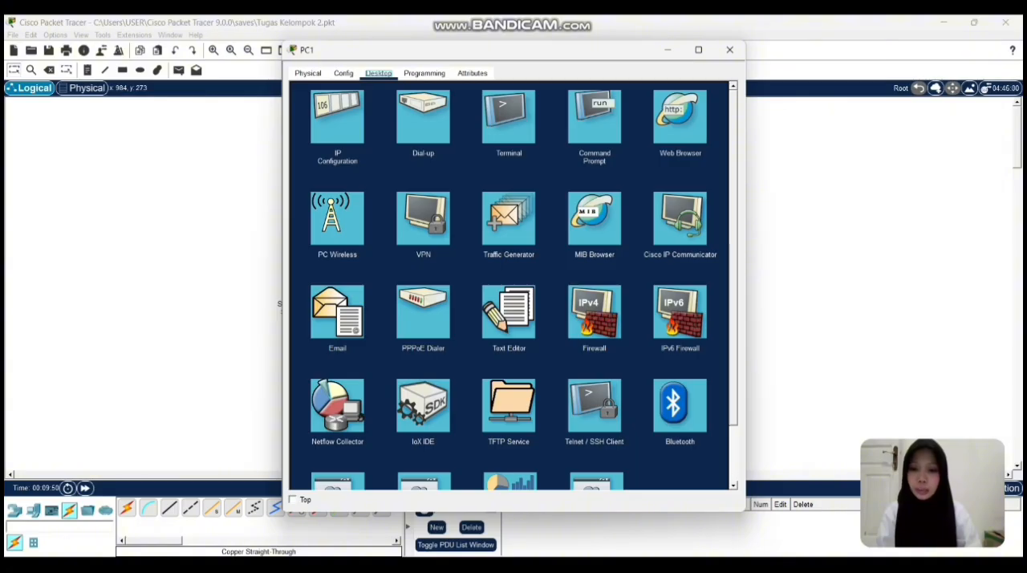
# Check PC1's mail account, server and logon settings, save the mail configuration and close the device.
pyautogui.click(337, 311)
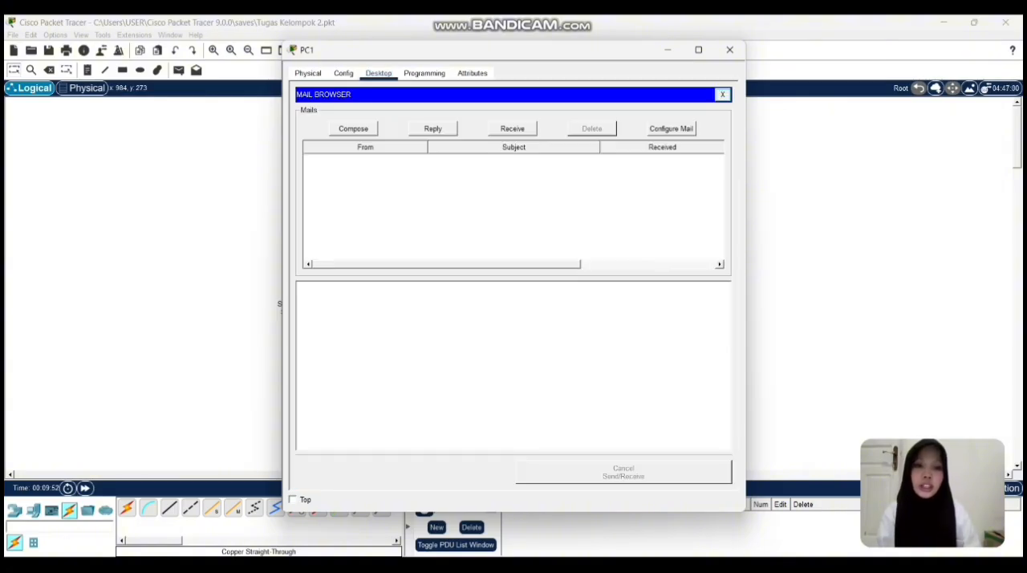
pyautogui.click(671, 128)
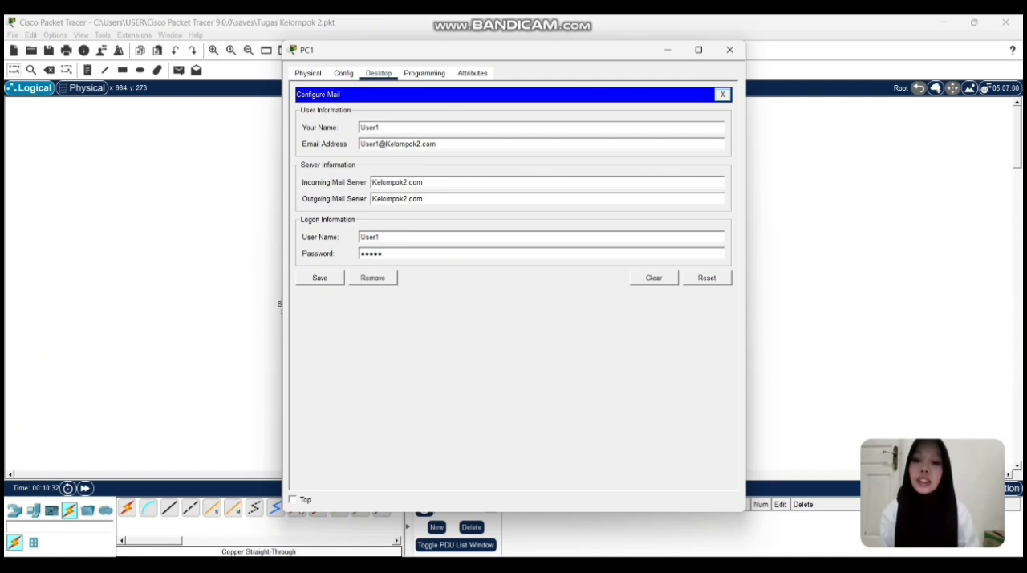
pyautogui.click(320, 278)
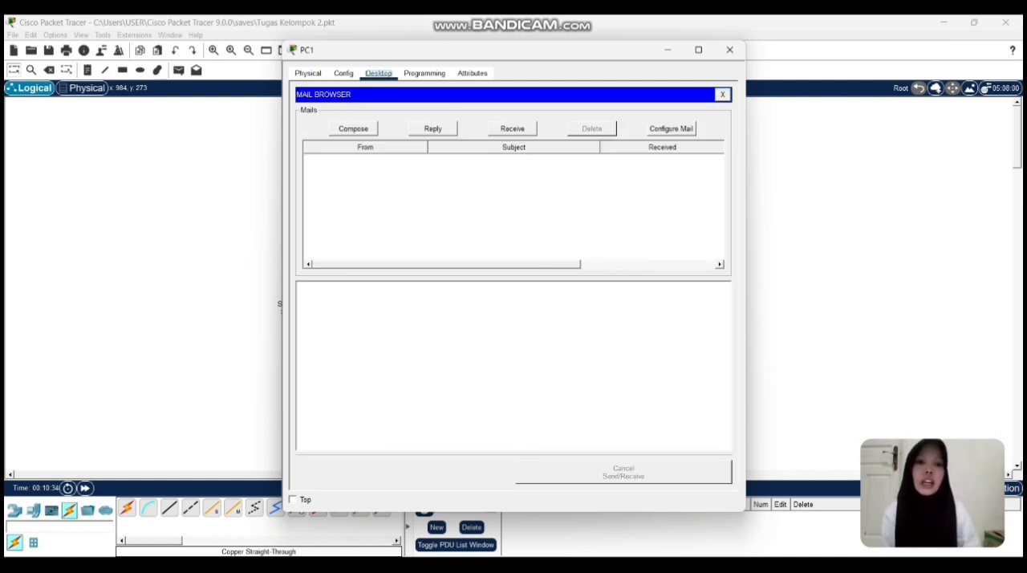
pyautogui.click(729, 49)
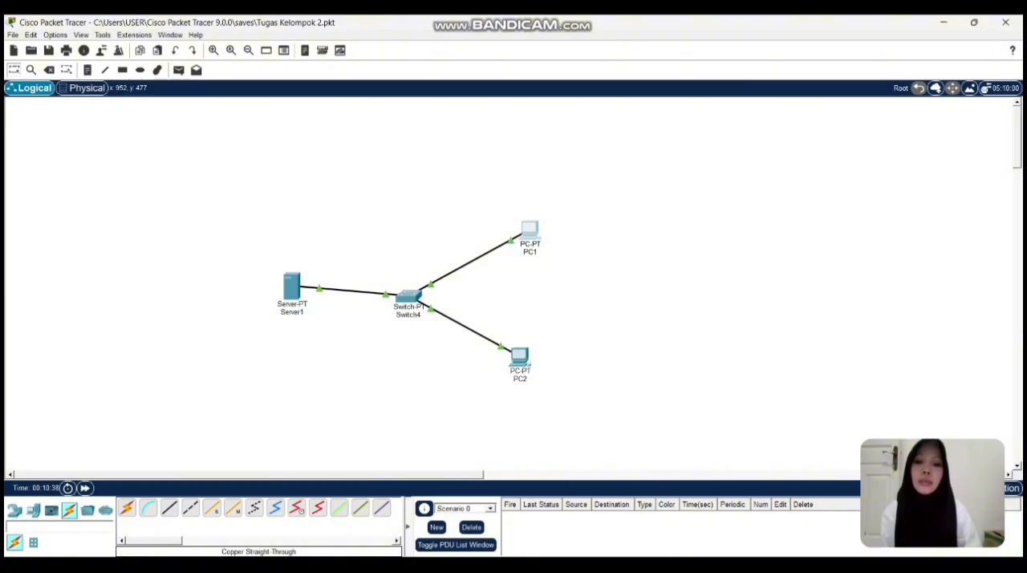
# Review PC2's static IPv4 address, subnet mask, default gateway and DNS server in its IP configuration.
pyautogui.click(520, 358)
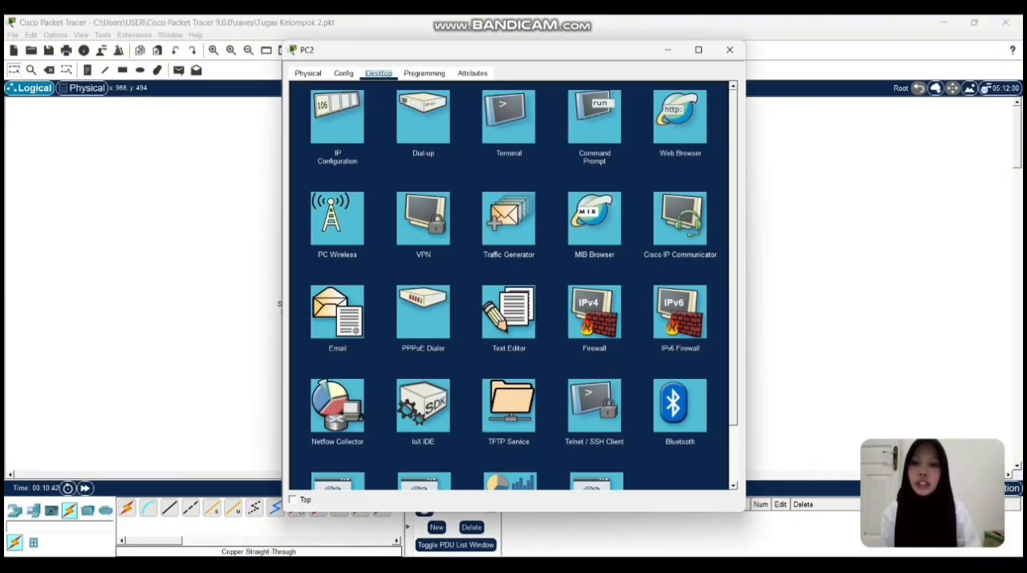
pyautogui.click(337, 127)
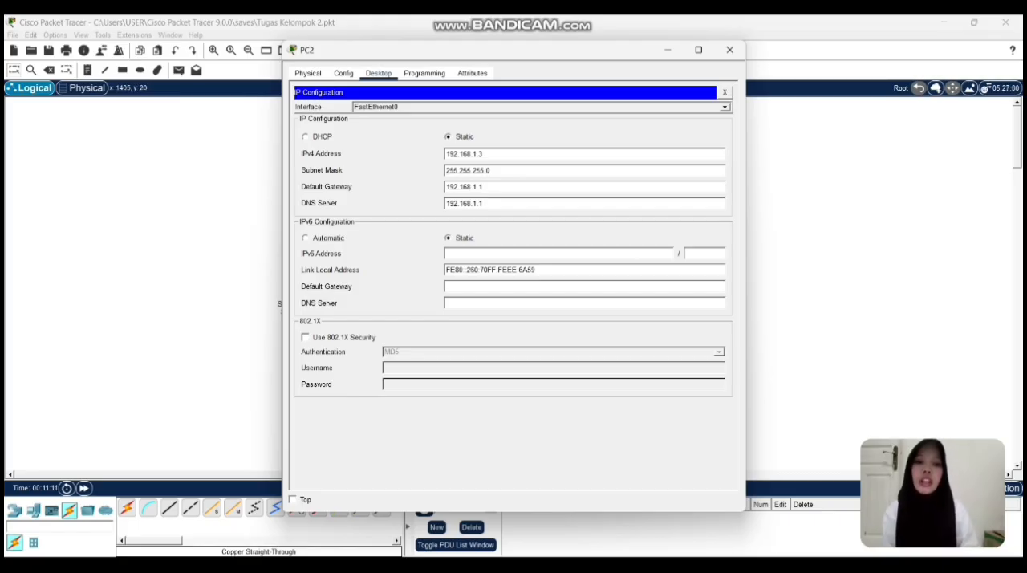
pyautogui.click(724, 92)
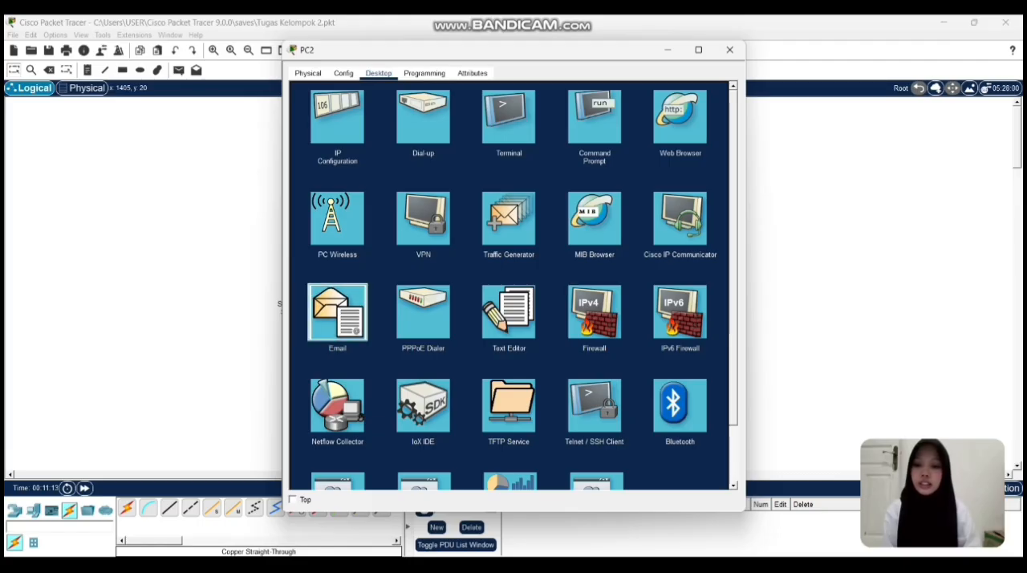
# Check PC2's mail account, server and logon settings, save the mail configuration and close the device.
pyautogui.click(336, 313)
pyautogui.click(671, 128)
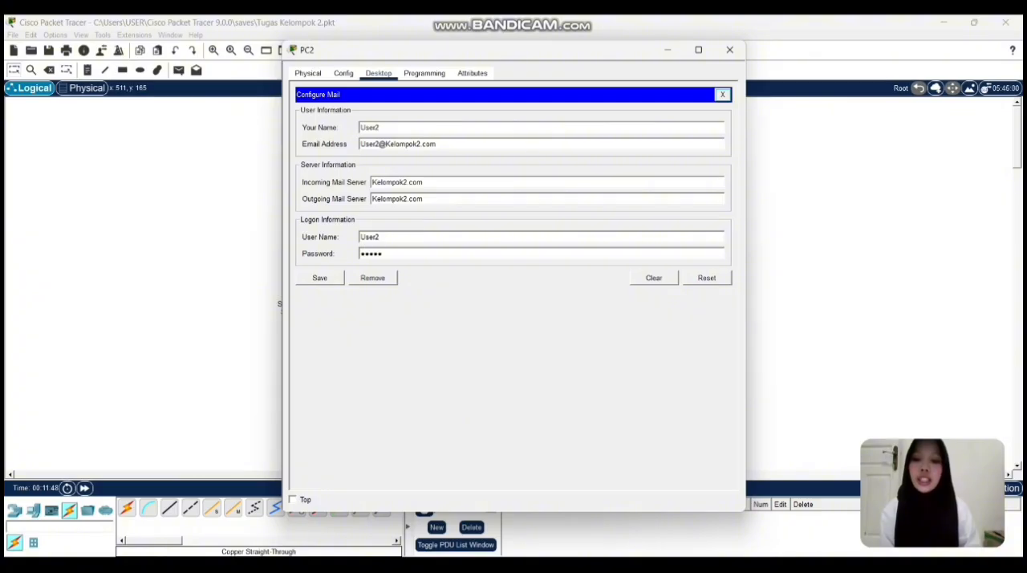
pyautogui.click(319, 277)
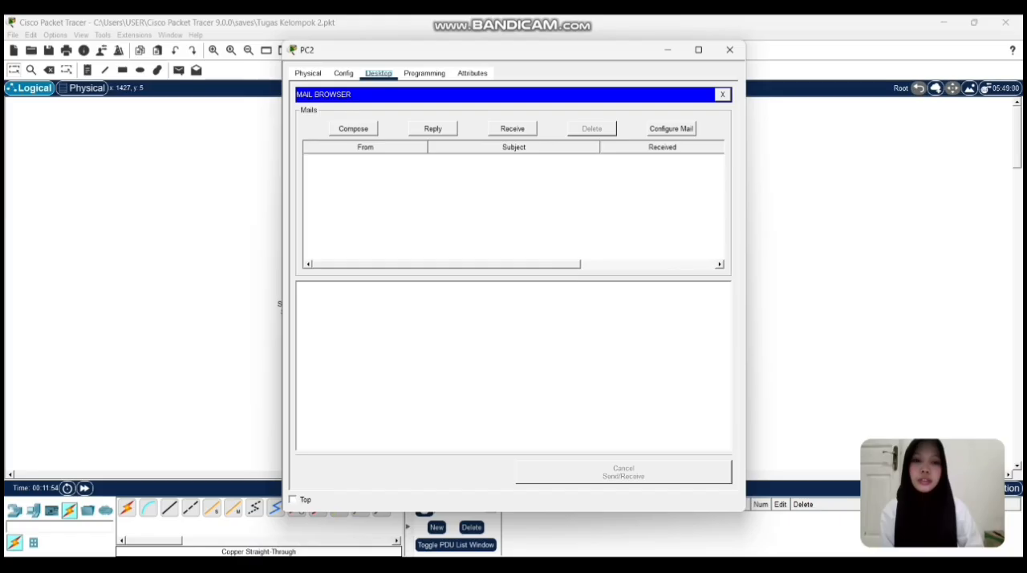
pyautogui.click(730, 50)
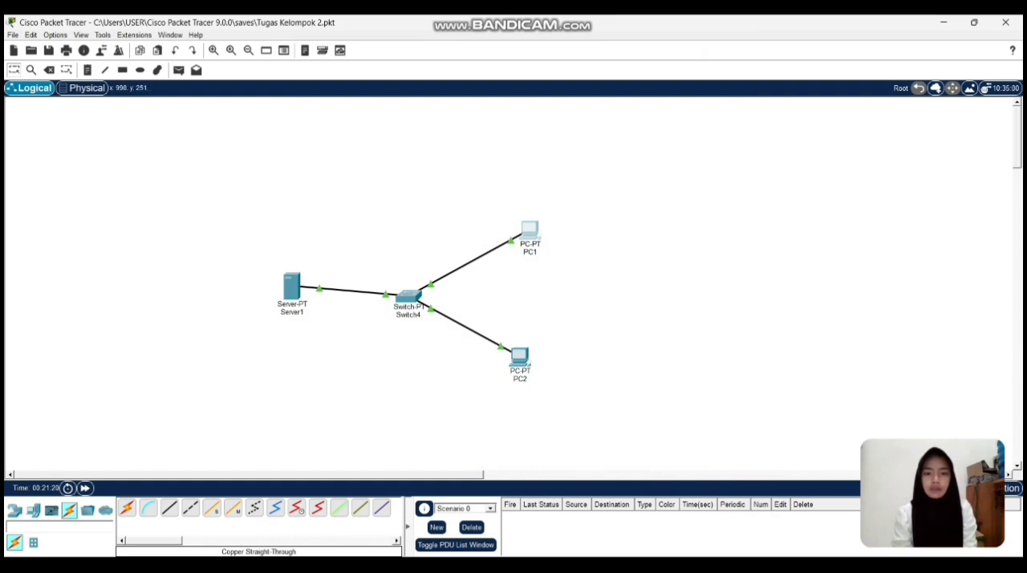
# Start a new email from PC1's mail client and enter the second mail account's email address as the recipient.
pyautogui.click(533, 231)
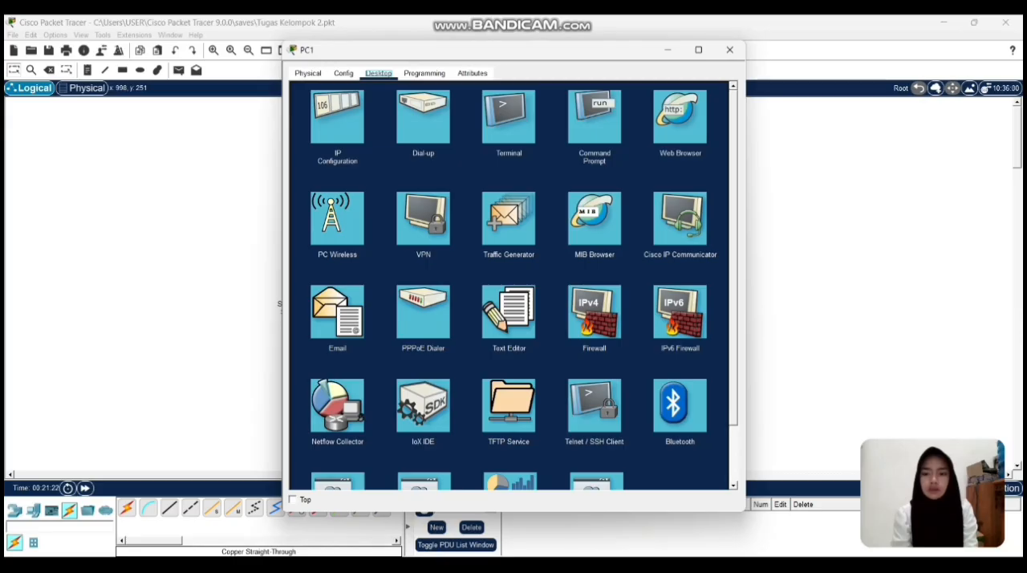
pyautogui.click(337, 313)
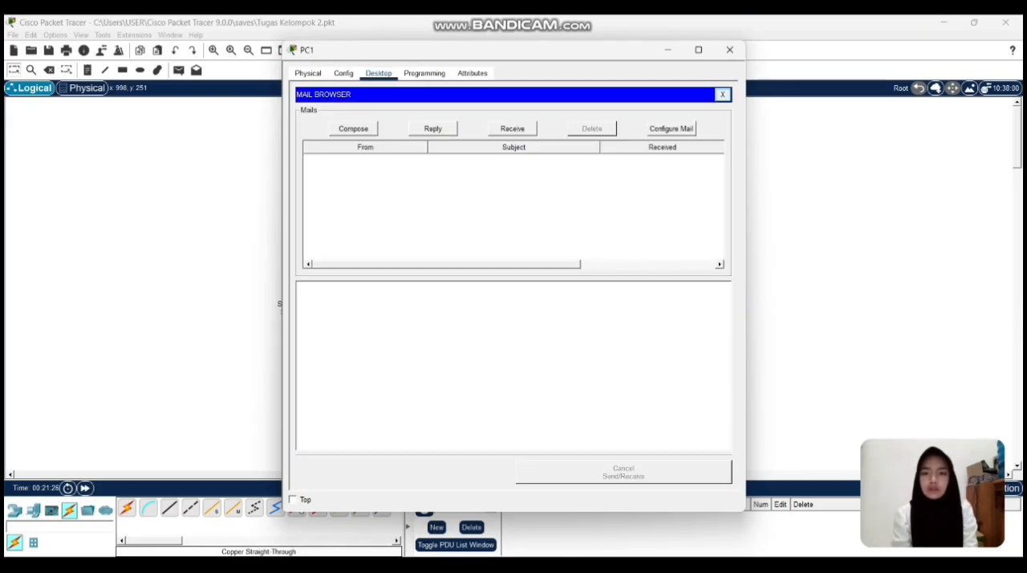
pyautogui.click(353, 128)
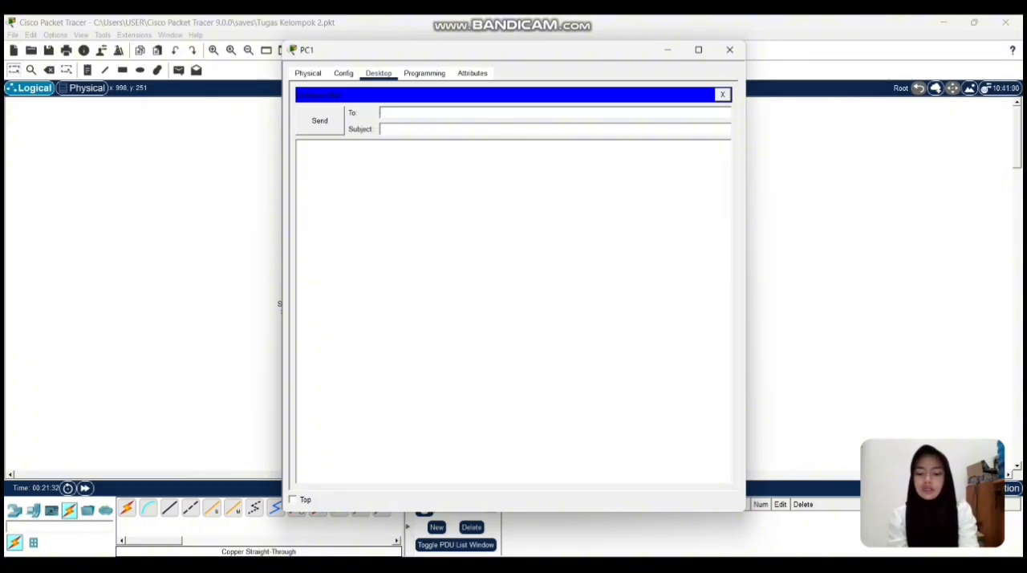
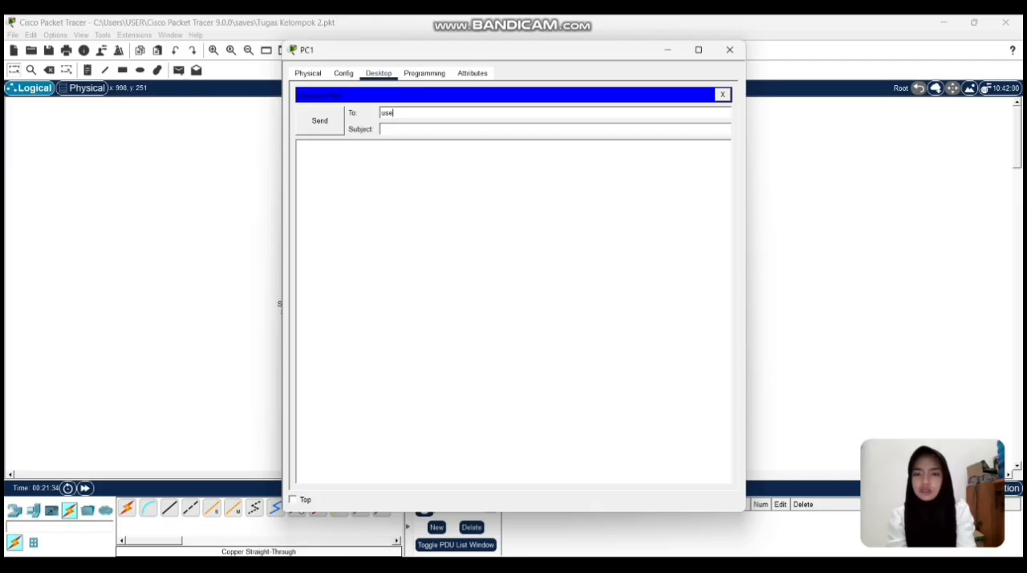
pyautogui.press('BackSpace')
pyautogui.press('BackSpace')
pyautogui.press('BackSpace')
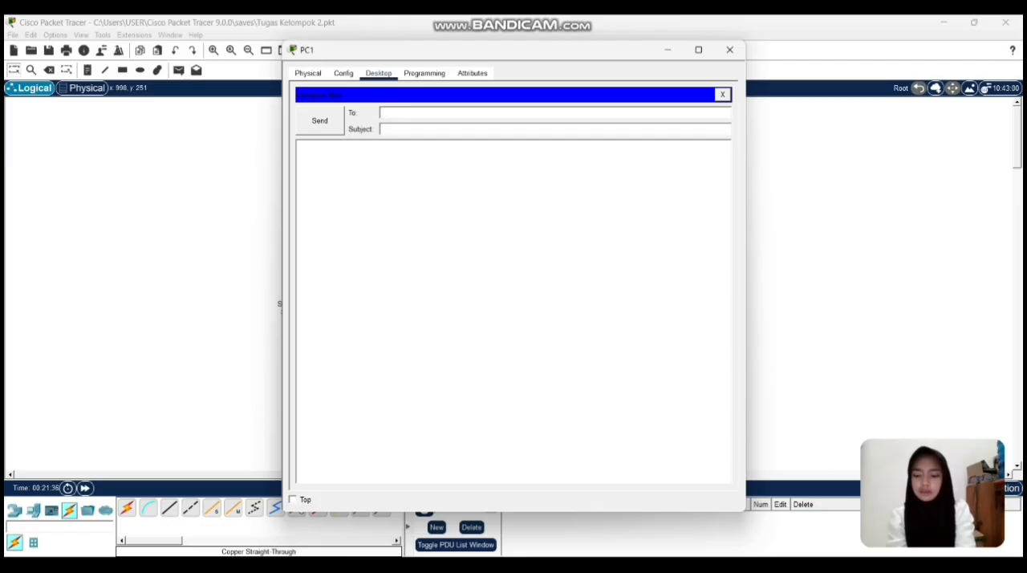
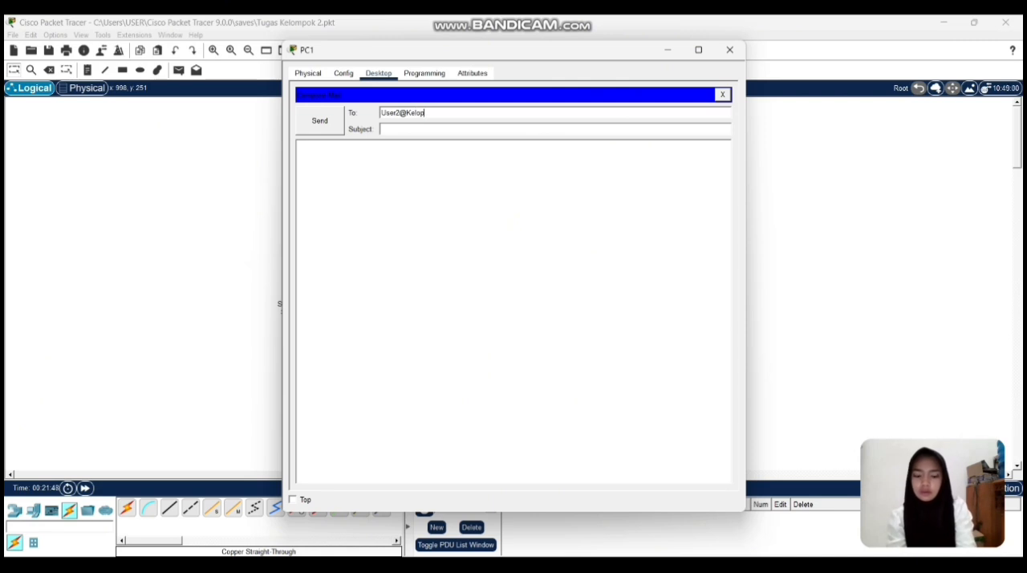
pyautogui.press('BackSpace')
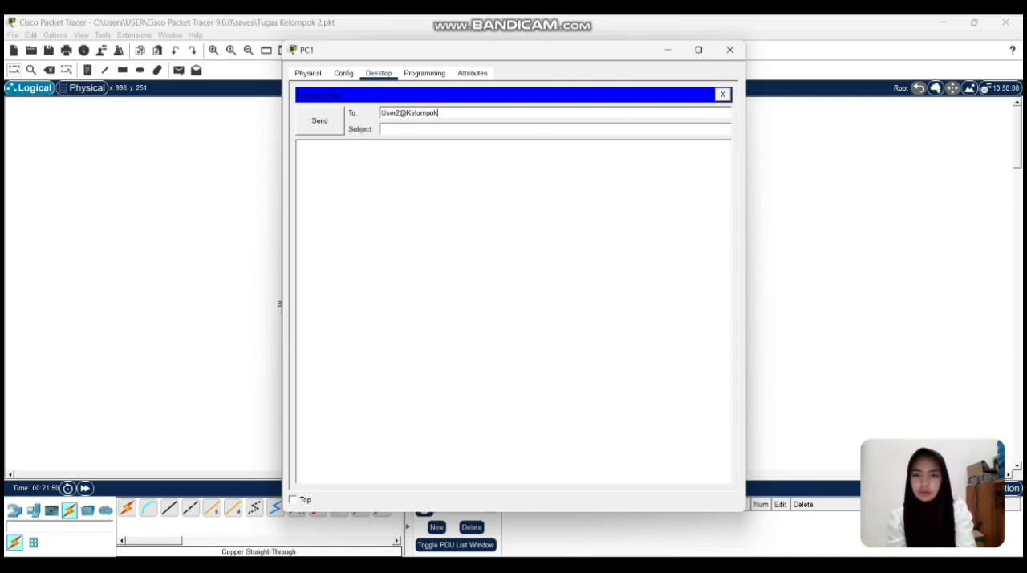
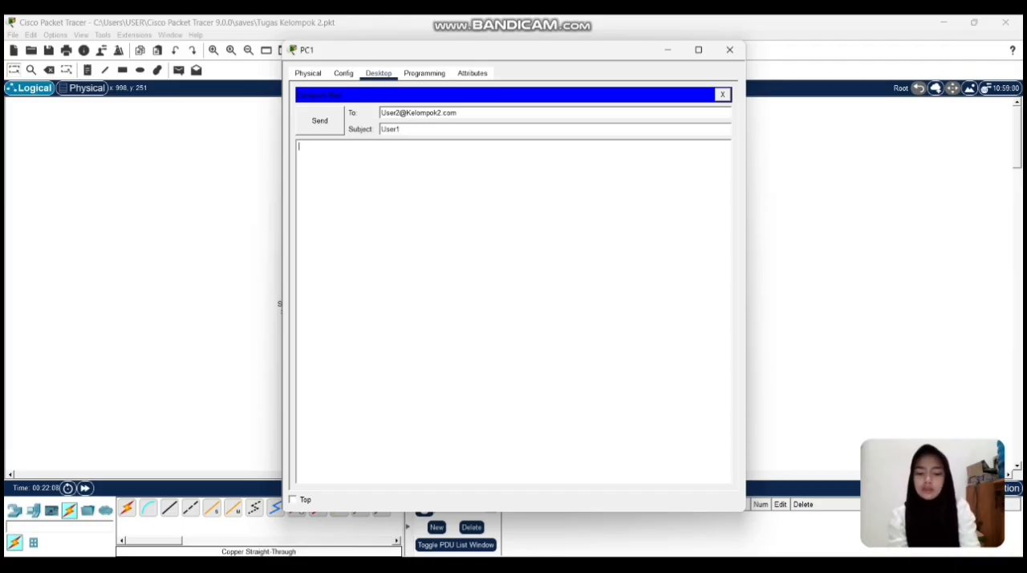
# Set the email's subject to "User1" and its message to "pesan percobaan", send it and close PC1.
pyautogui.write('pes')
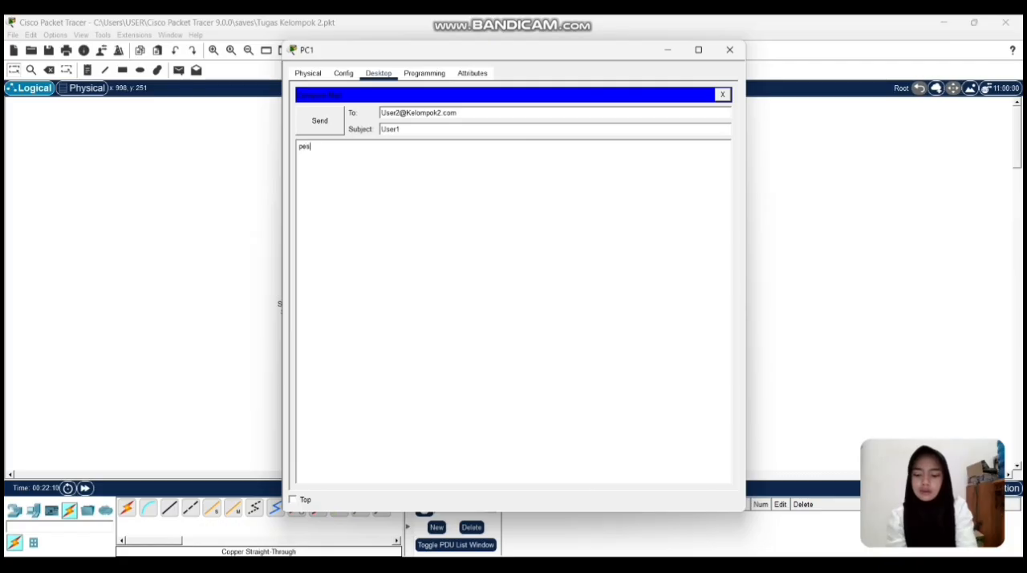
pyautogui.write('an percobaan')
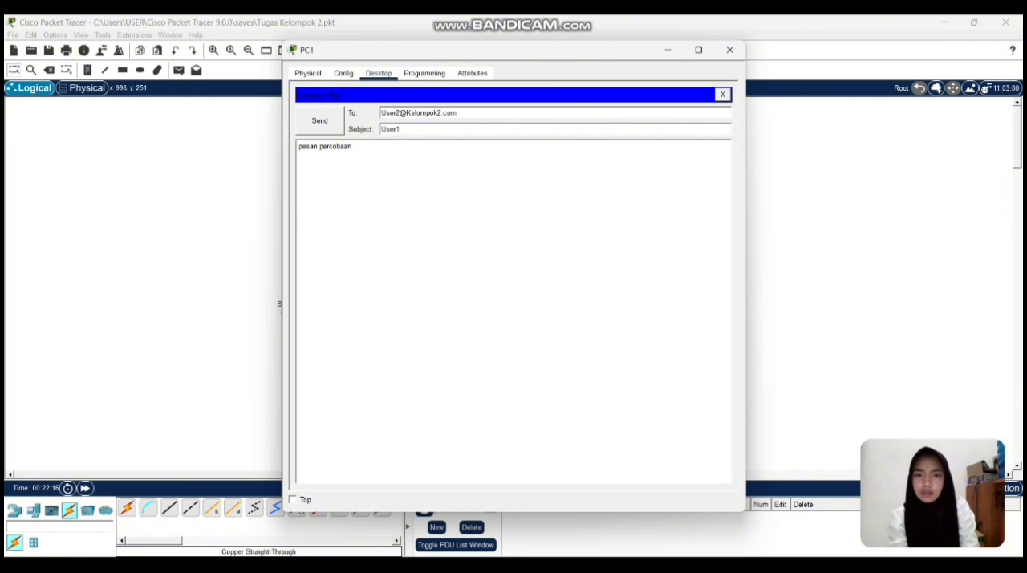
pyautogui.click(319, 120)
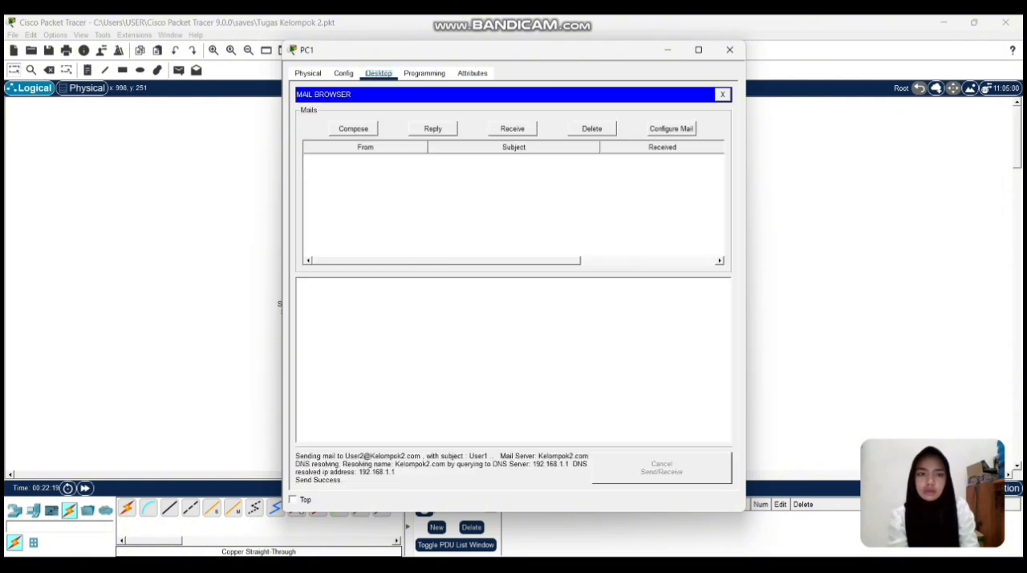
pyautogui.click(729, 50)
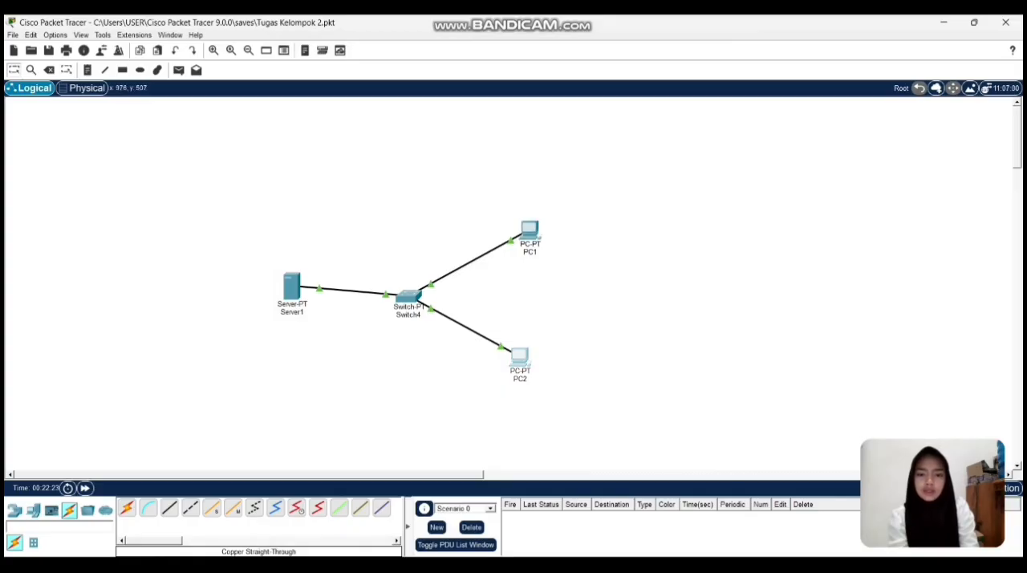
# Receive mail in PC2's mail client and open the message with the subject User1 to read it.
pyautogui.click(521, 362)
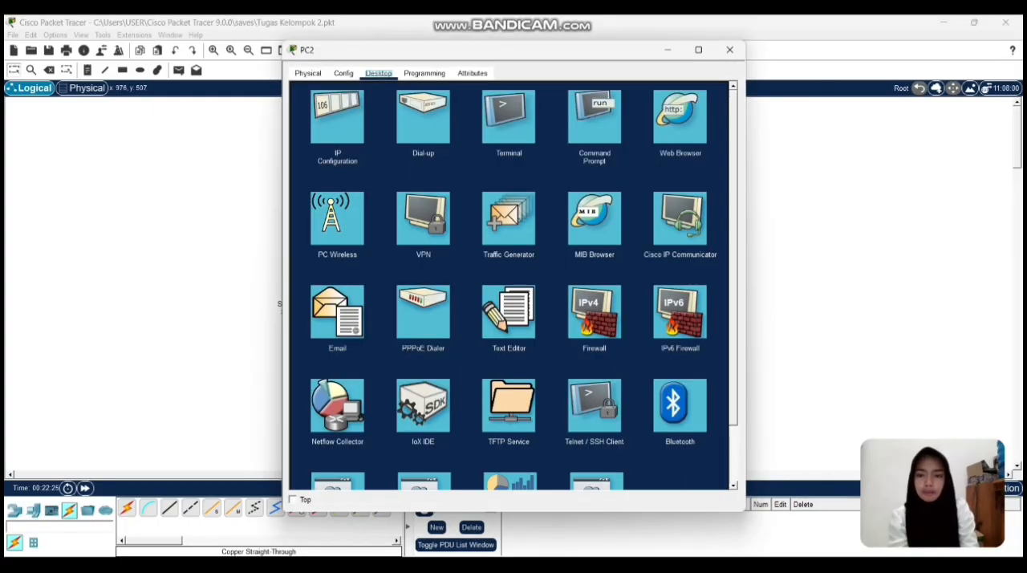
pyautogui.click(337, 311)
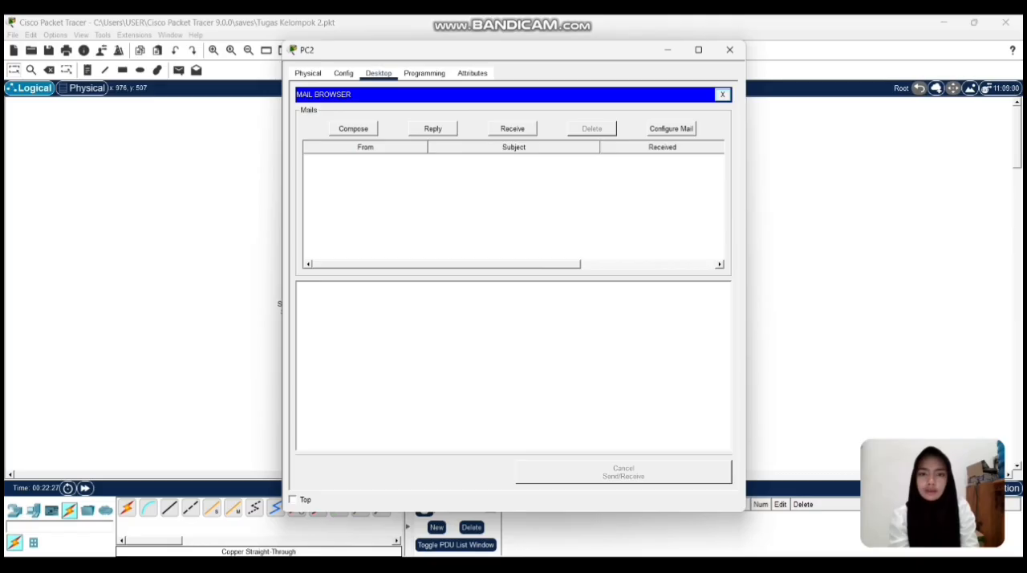
pyautogui.click(512, 128)
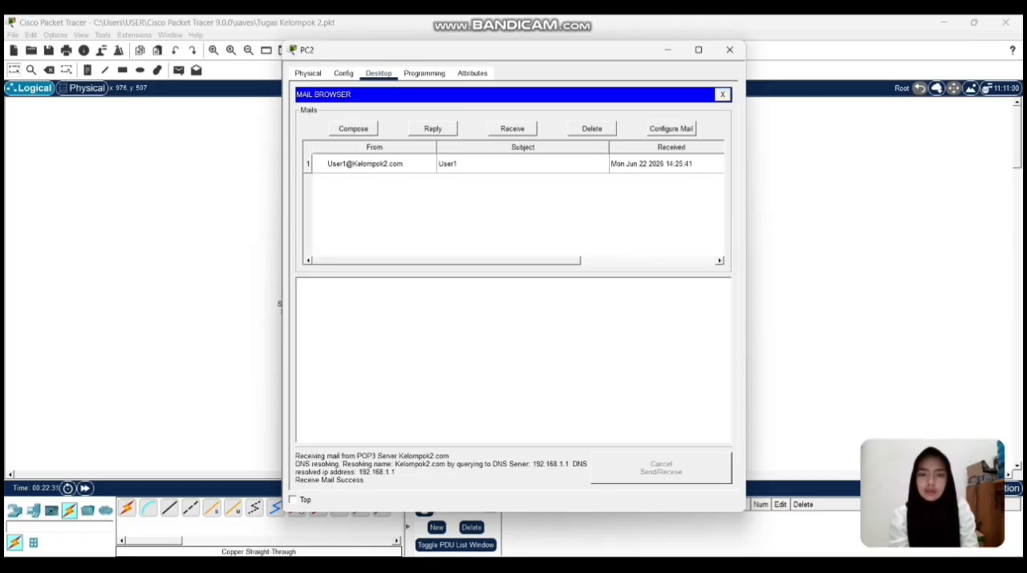
pyautogui.click(513, 163)
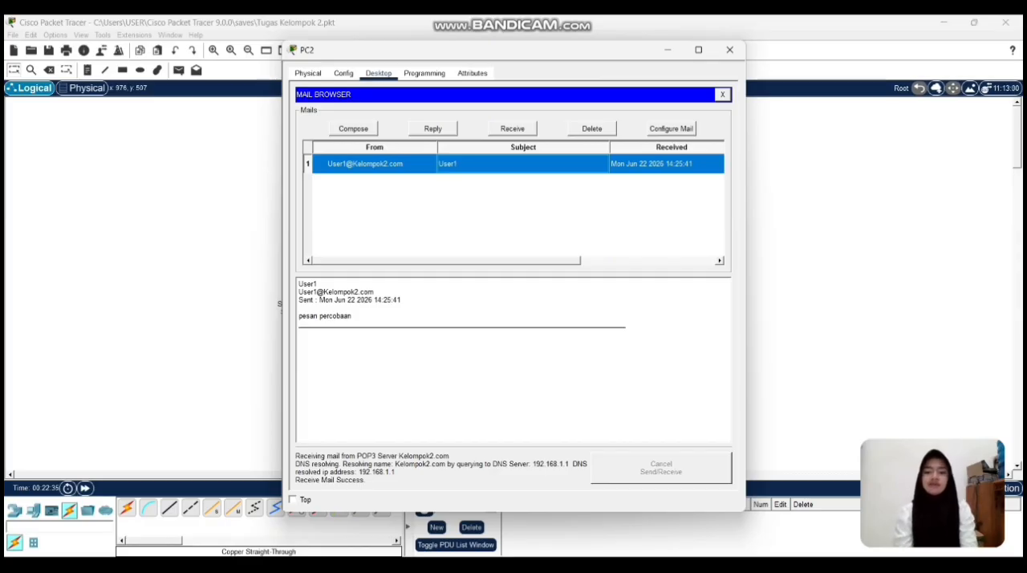
pyautogui.click(514, 360)
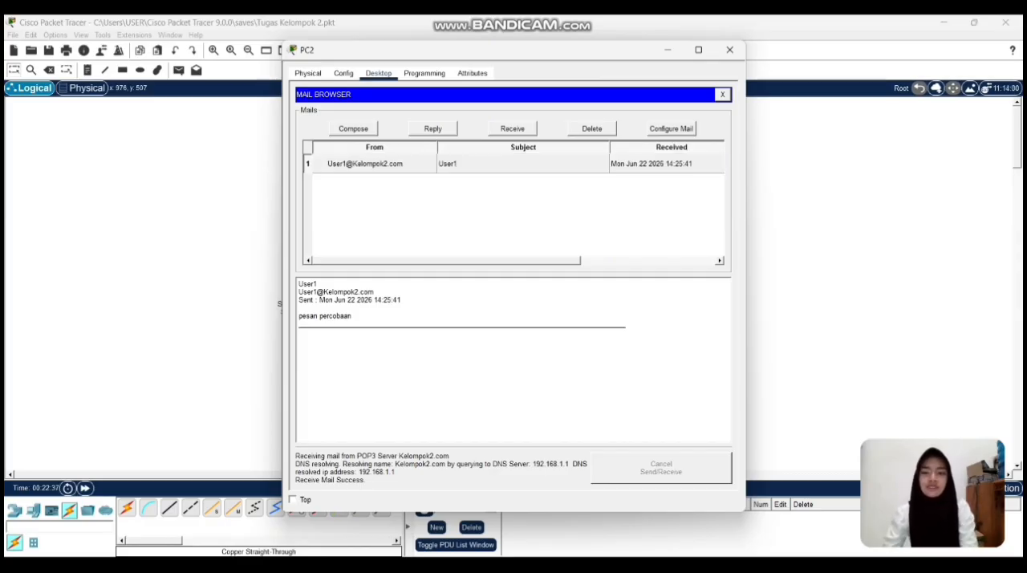